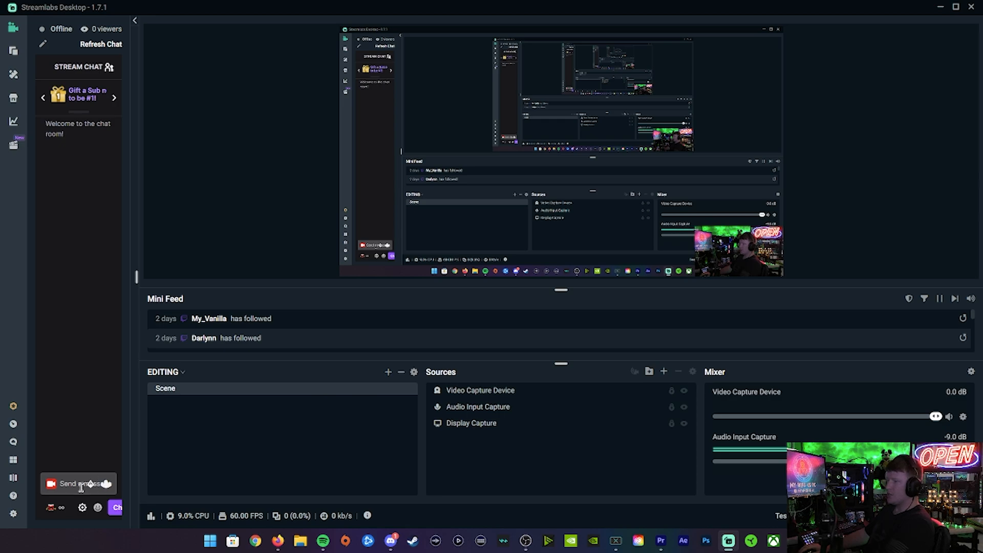
# Open the application settings and review the streaming output options, from audio track and encoder down to Max B-frames.
pyautogui.click(14, 514)
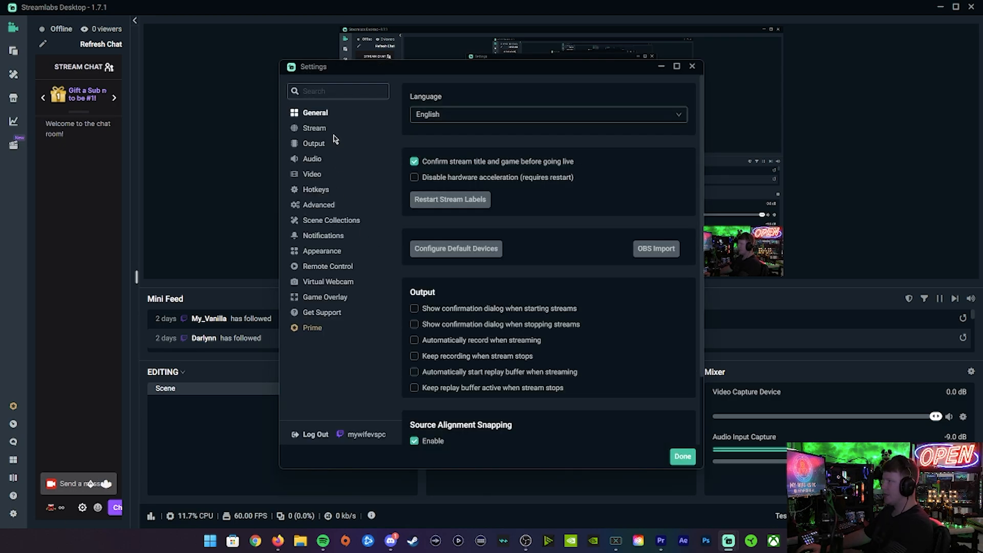
pyautogui.click(313, 144)
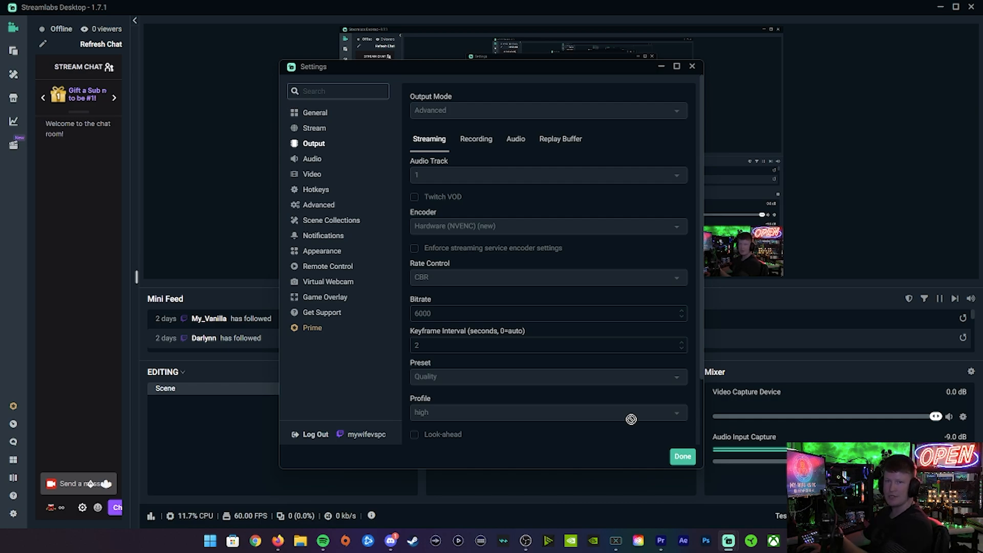
pyautogui.scroll(-3, 603, 399)
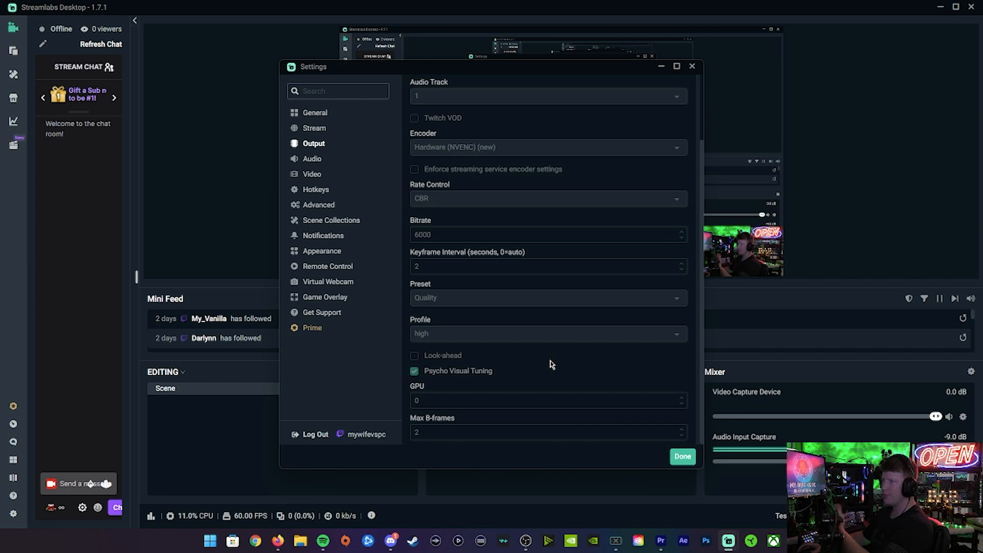
pyautogui.scroll(3, 552, 365)
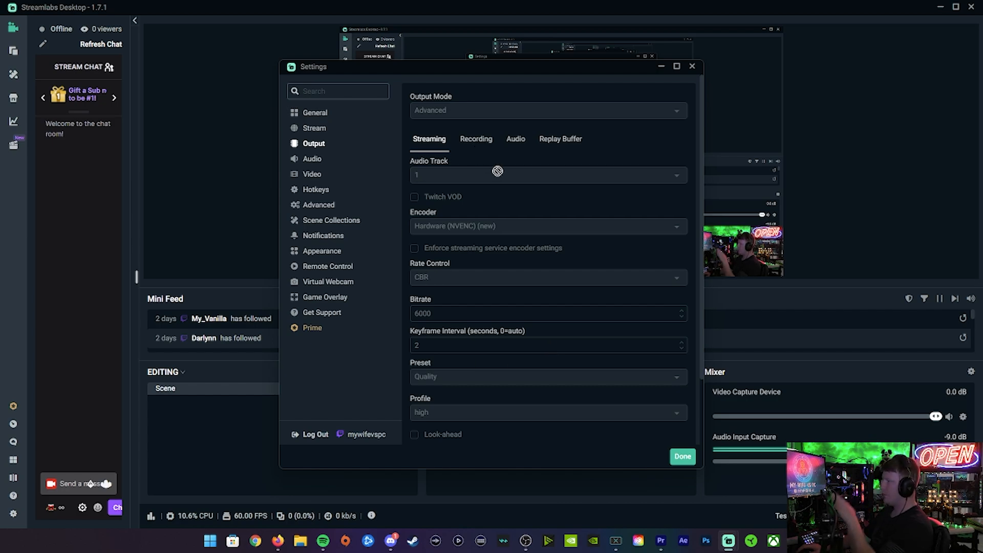
# Look over the recording and replay buffer output options and the bitrate settings of all six audio tracks.
pyautogui.click(475, 138)
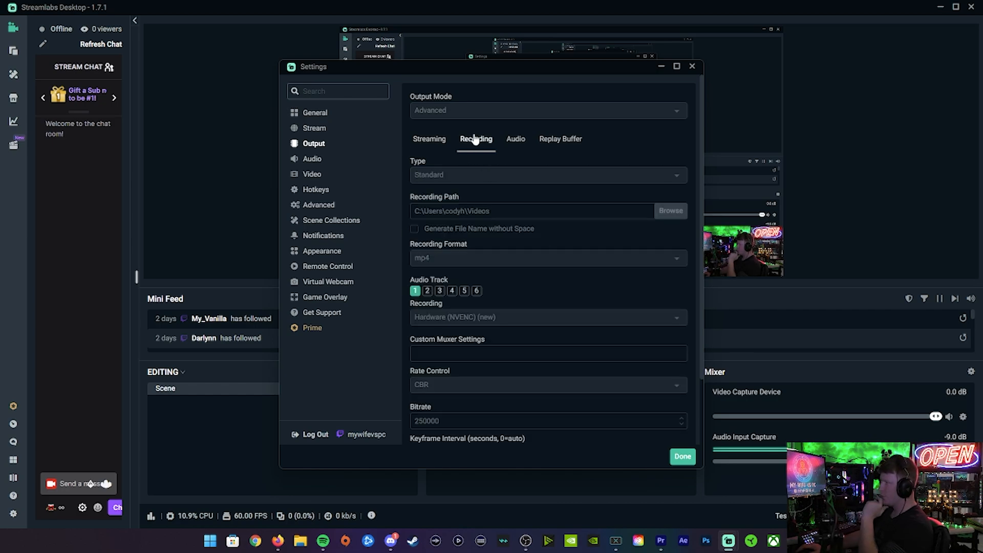
pyautogui.click(553, 141)
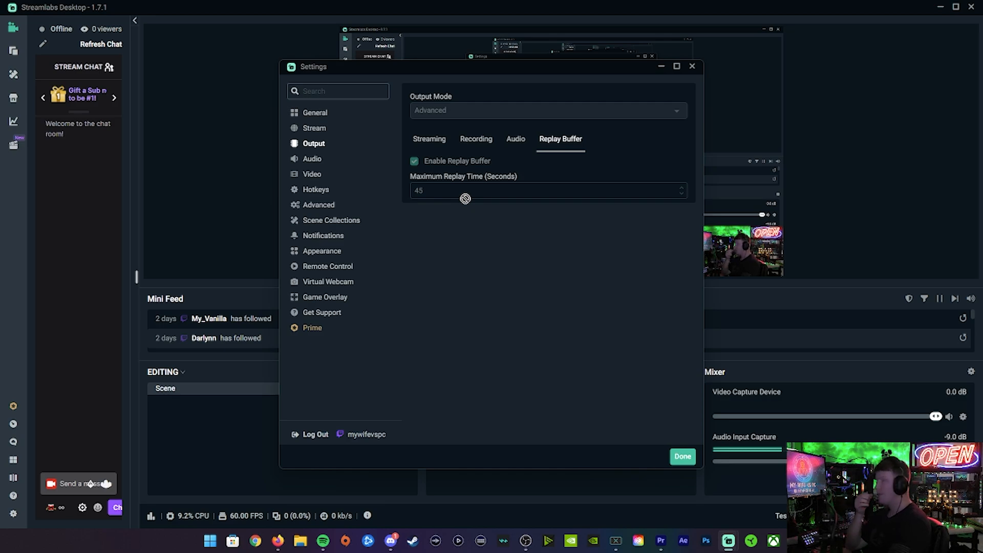
pyautogui.click(478, 145)
pyautogui.click(515, 140)
pyautogui.scroll(-3, 492, 219)
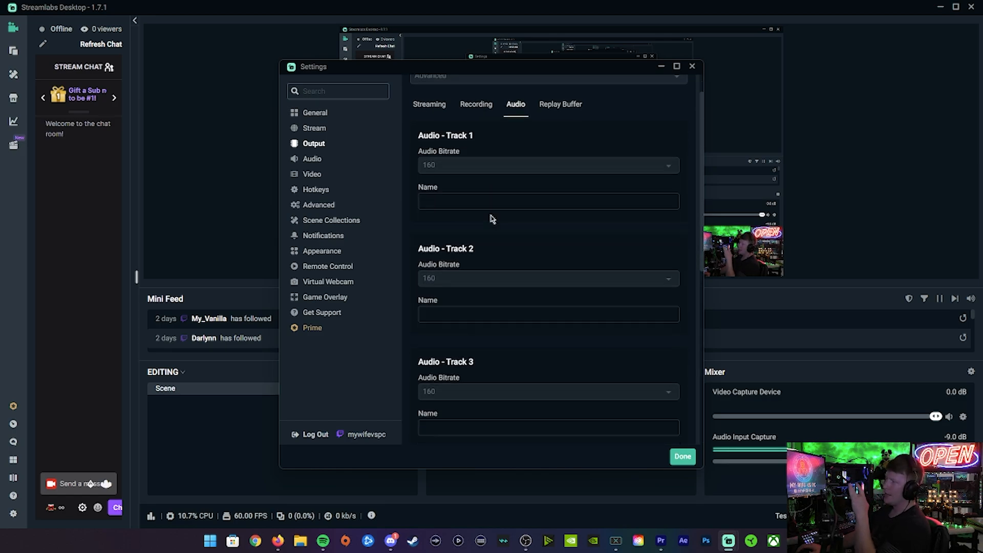
pyautogui.scroll(3, 498, 194)
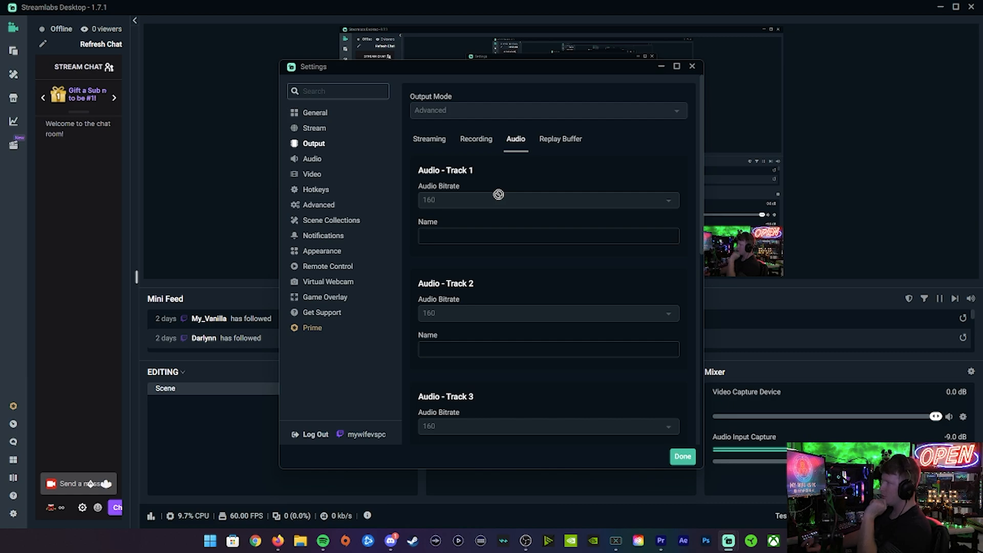
pyautogui.scroll(-6, 487, 201)
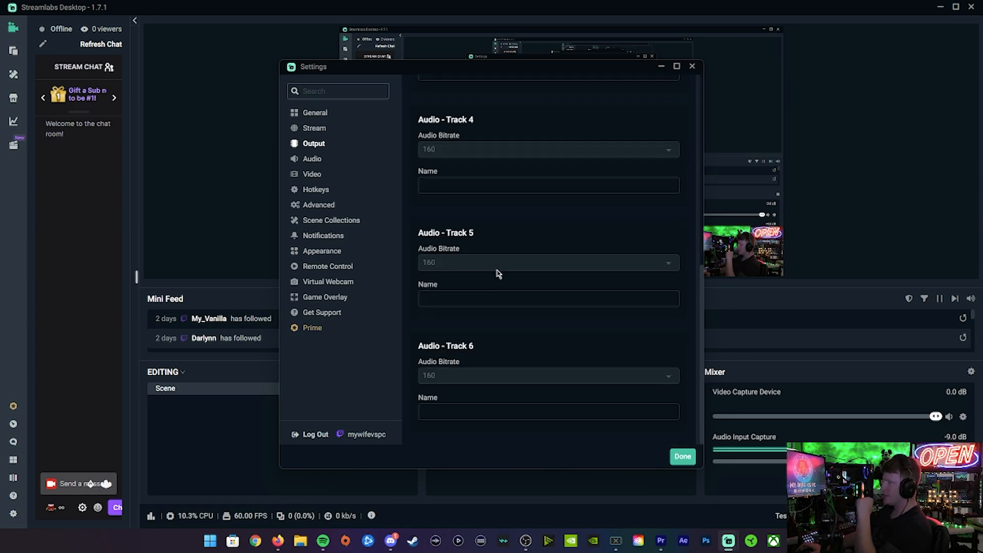
pyautogui.scroll(6, 493, 202)
# Examine the recording output settings, from path and format through encoder, rate control, bitrate and B-frames, plus the output audio bitrates.
pyautogui.click(486, 143)
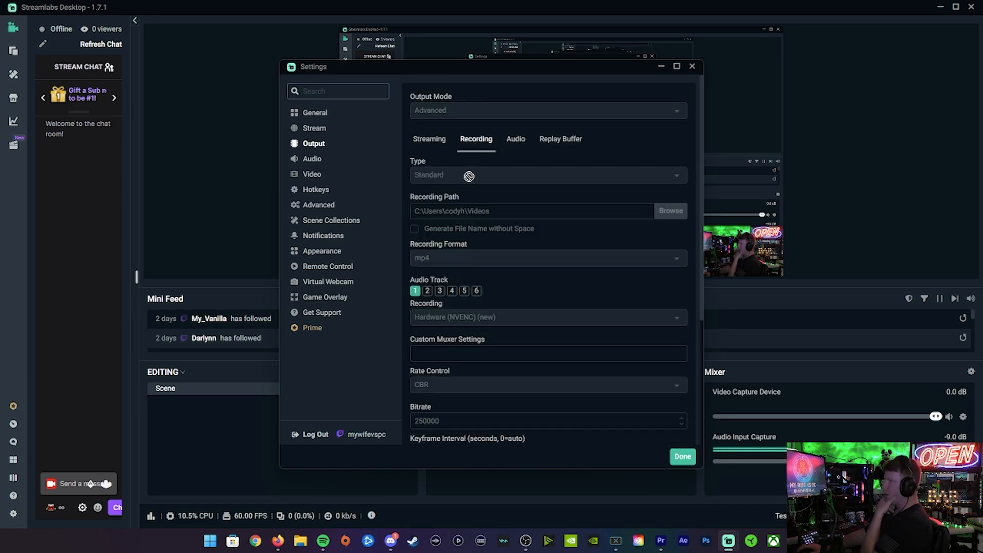
pyautogui.scroll(-1, 489, 197)
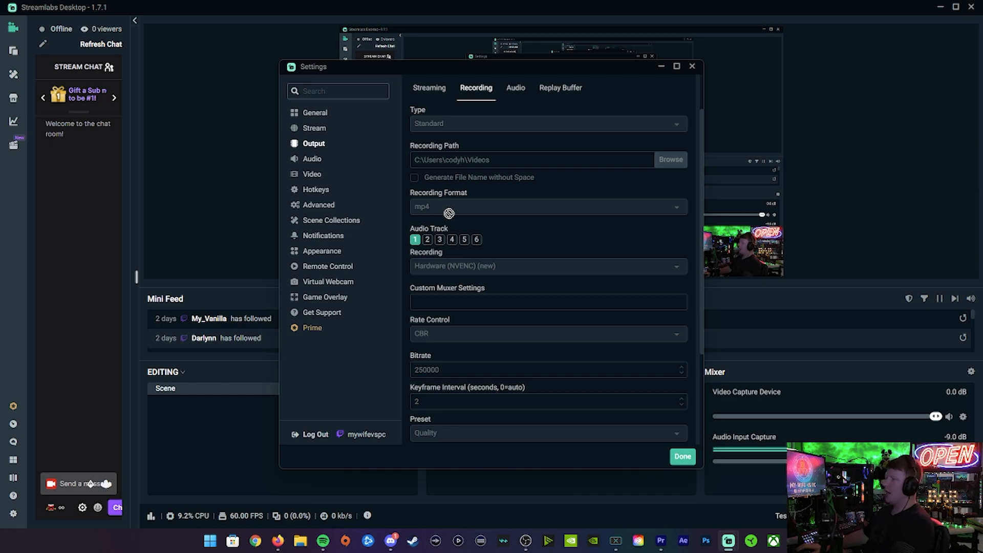
pyautogui.scroll(-1, 449, 213)
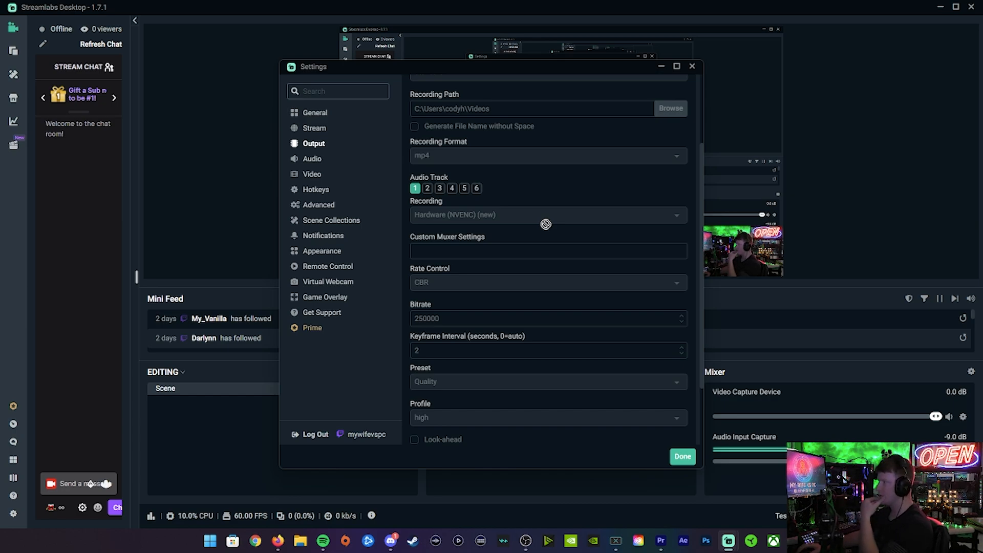
pyautogui.scroll(-2, 546, 224)
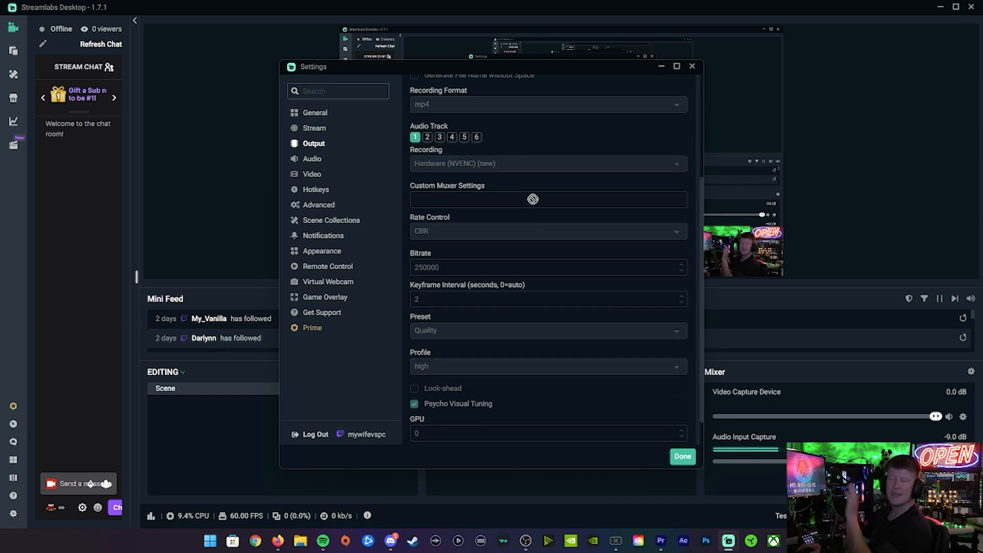
pyautogui.scroll(-2, 533, 199)
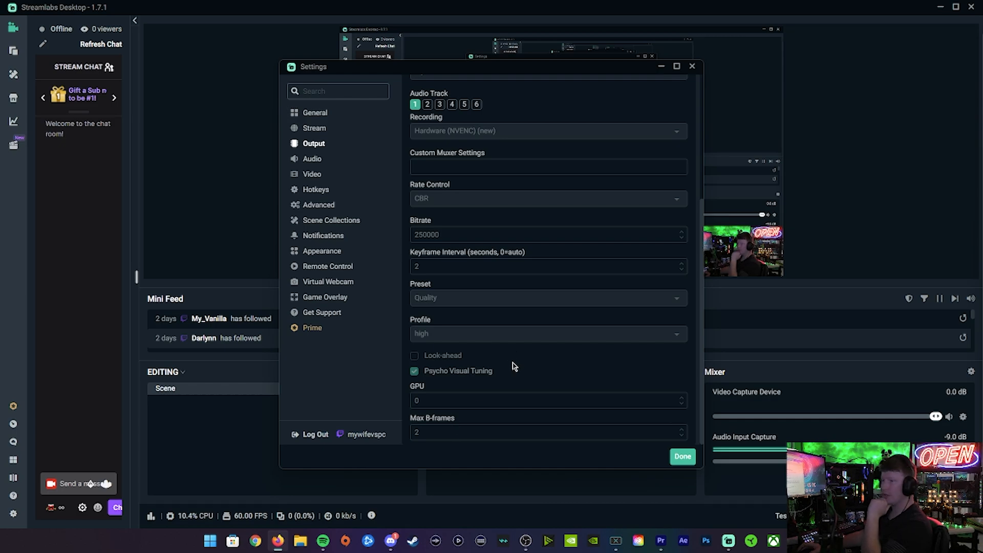
pyautogui.scroll(4, 506, 292)
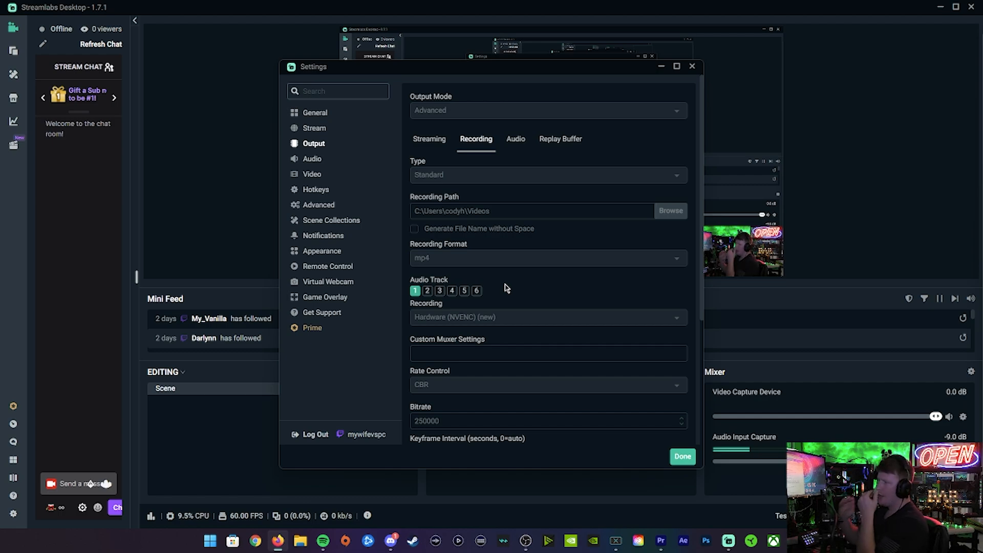
pyautogui.scroll(-1, 463, 277)
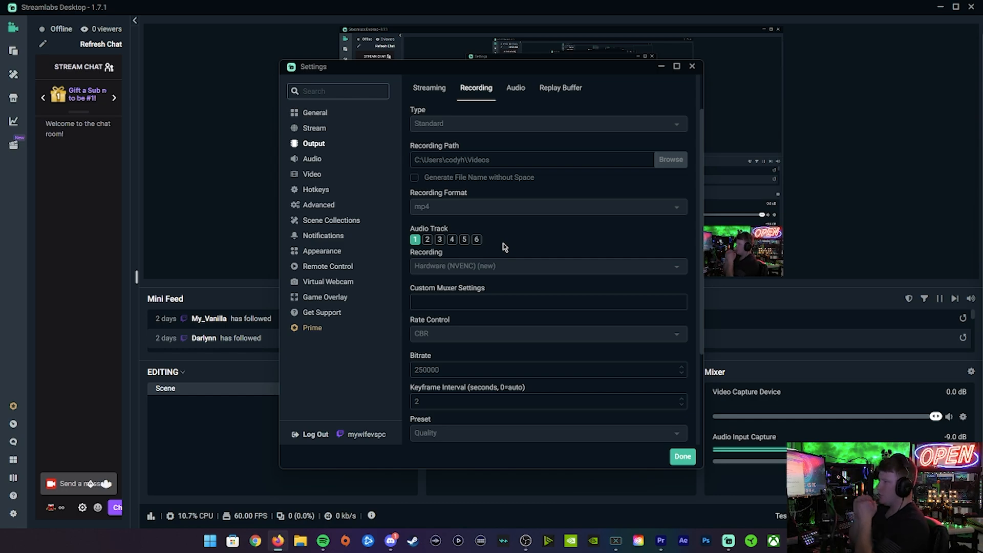
pyautogui.moveTo(623, 71); pyautogui.dragTo(431, 95)
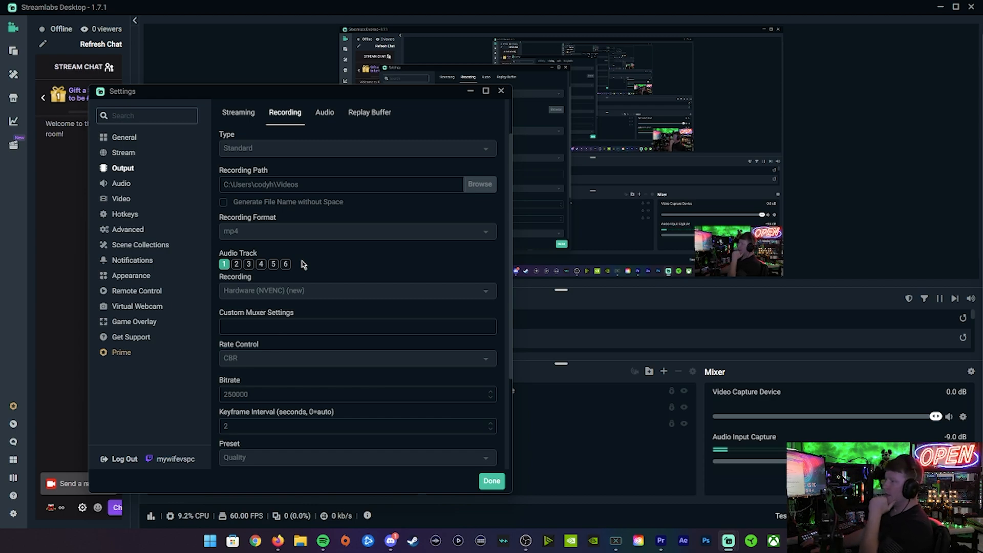
pyautogui.scroll(-3, 307, 259)
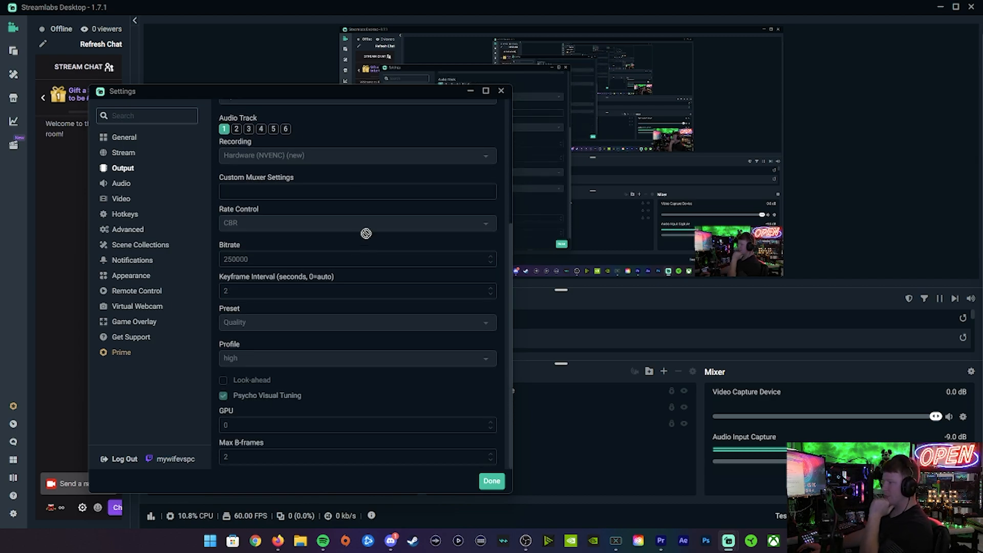
pyautogui.scroll(4, 391, 383)
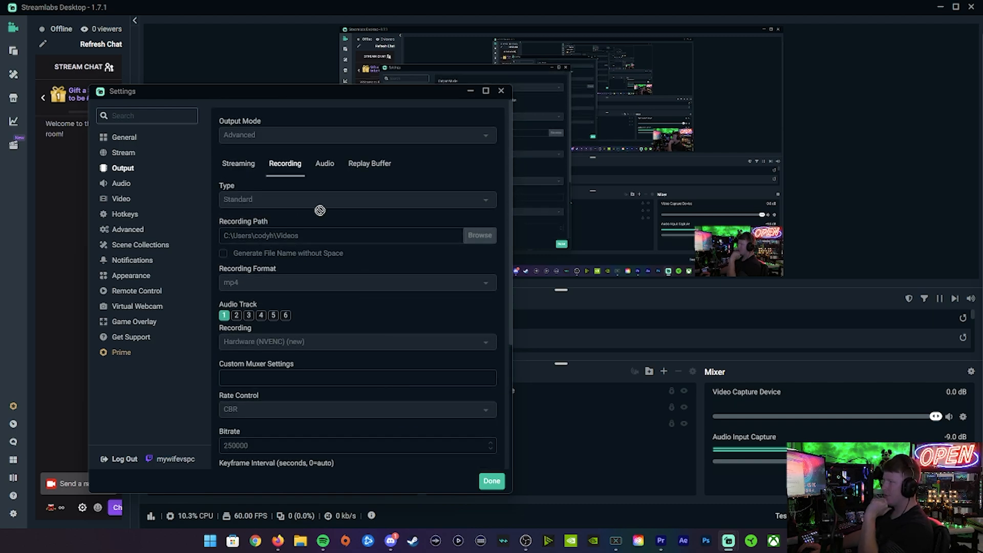
pyautogui.click(324, 164)
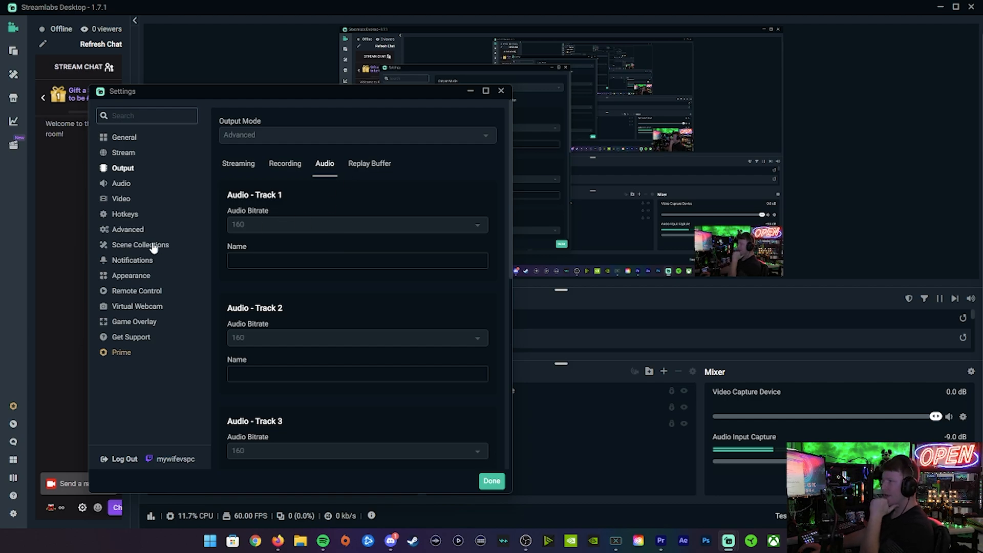
# Check the video resolution, downscale filter and FPS settings, and look through the assignable hotkeys.
pyautogui.click(122, 199)
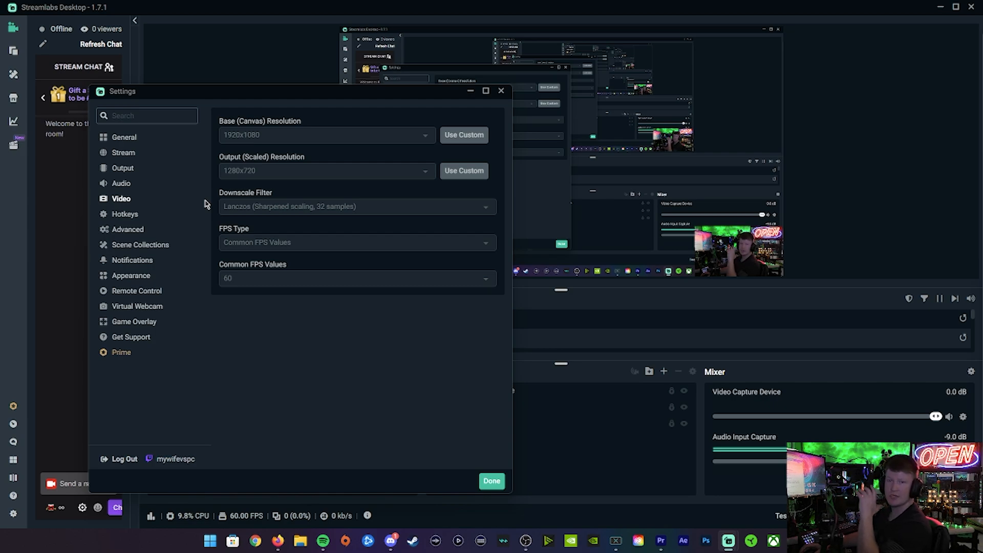
pyautogui.click(138, 218)
pyautogui.scroll(-1, 317, 223)
pyautogui.scroll(-2, 318, 223)
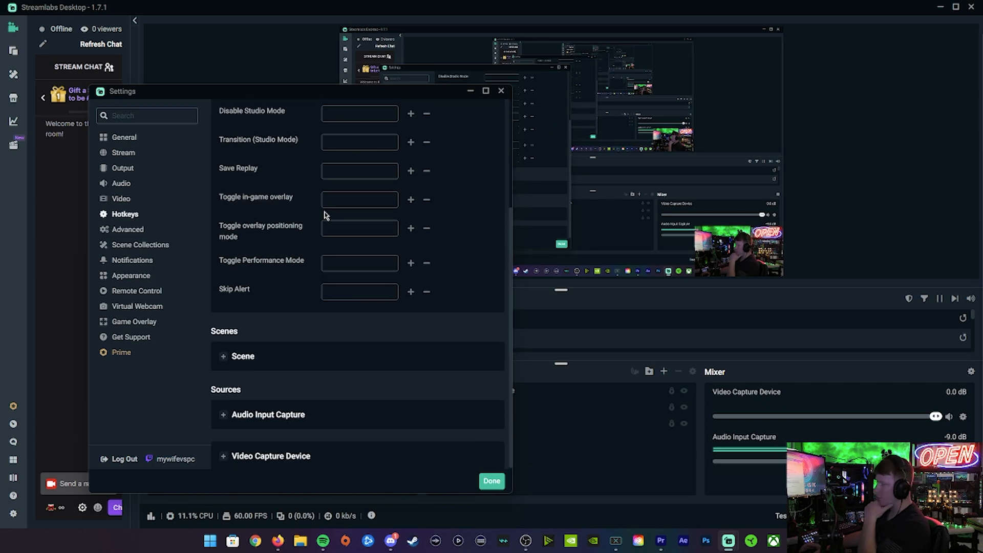
pyautogui.scroll(3, 325, 215)
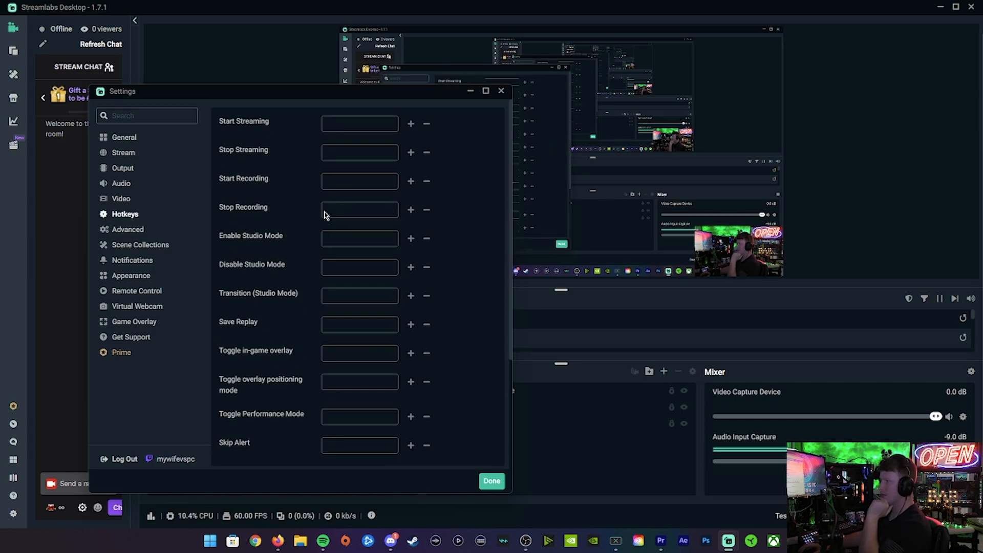
pyautogui.scroll(-3, 324, 215)
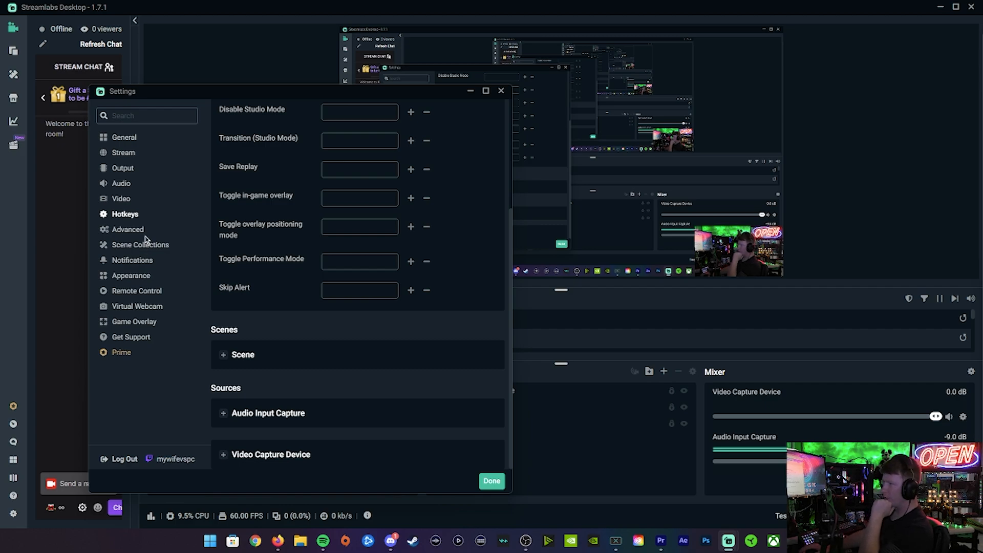
# Review the advanced process priority and video color settings, inspecting the choices for YUV Color Range.
pyautogui.click(123, 230)
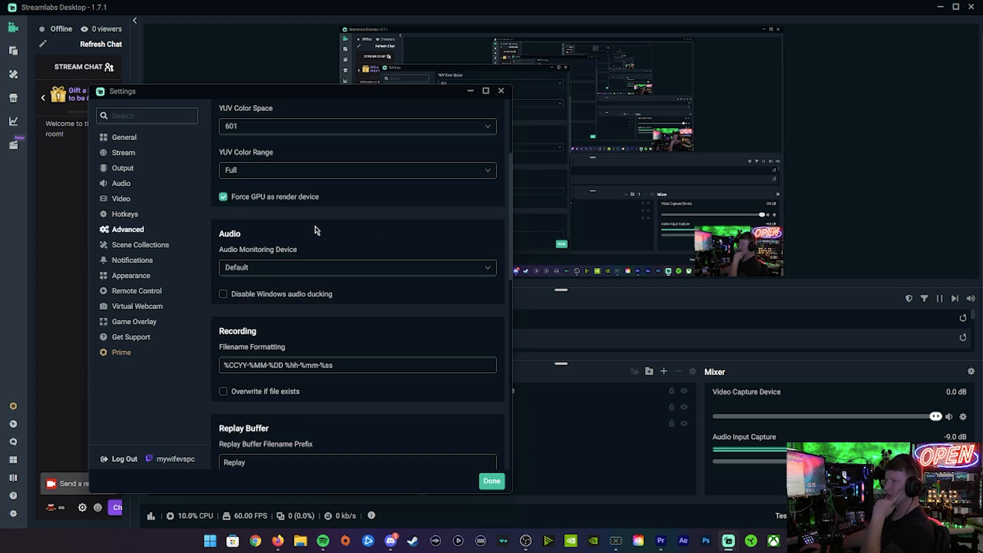
pyautogui.scroll(3, 317, 182)
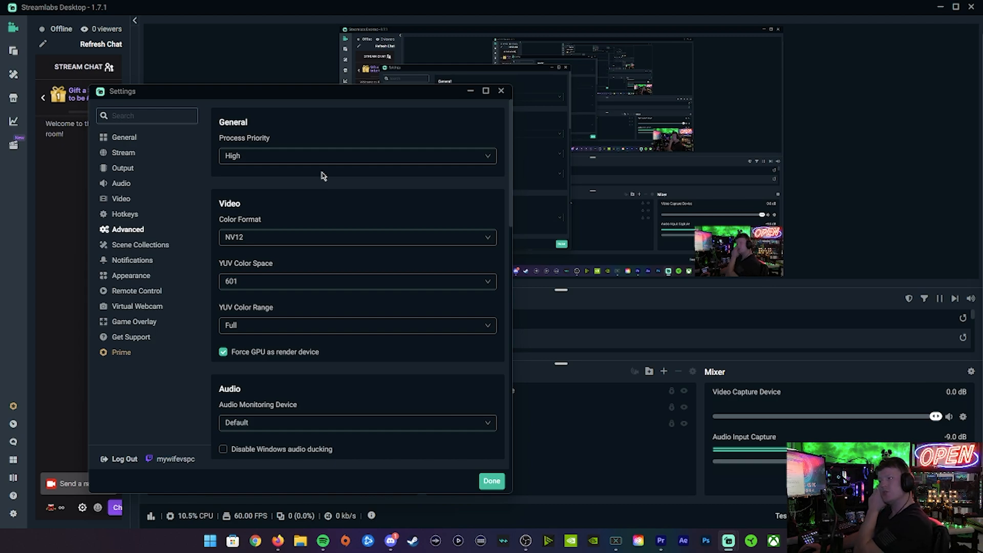
pyautogui.click(278, 156)
pyautogui.click(304, 142)
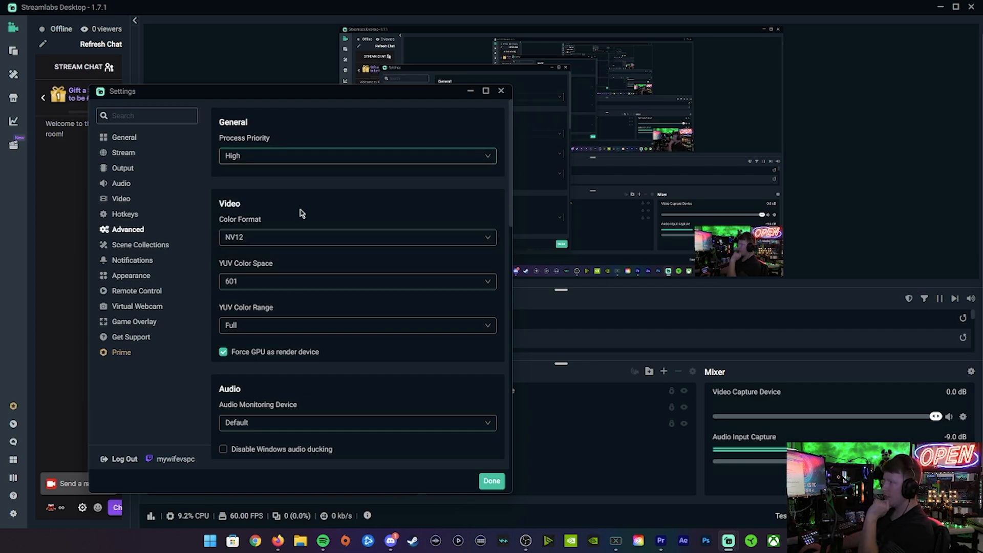
pyautogui.scroll(-1, 284, 194)
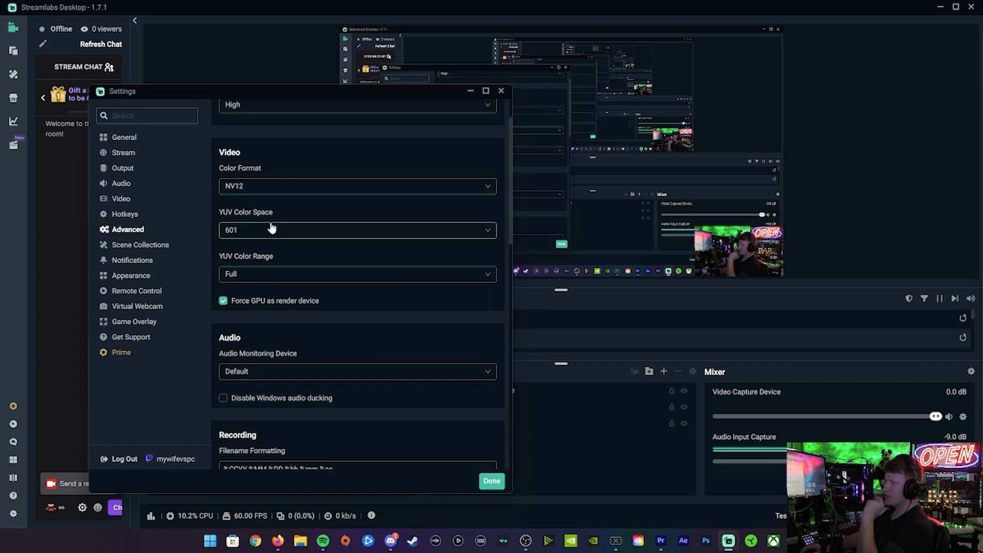
pyautogui.click(258, 276)
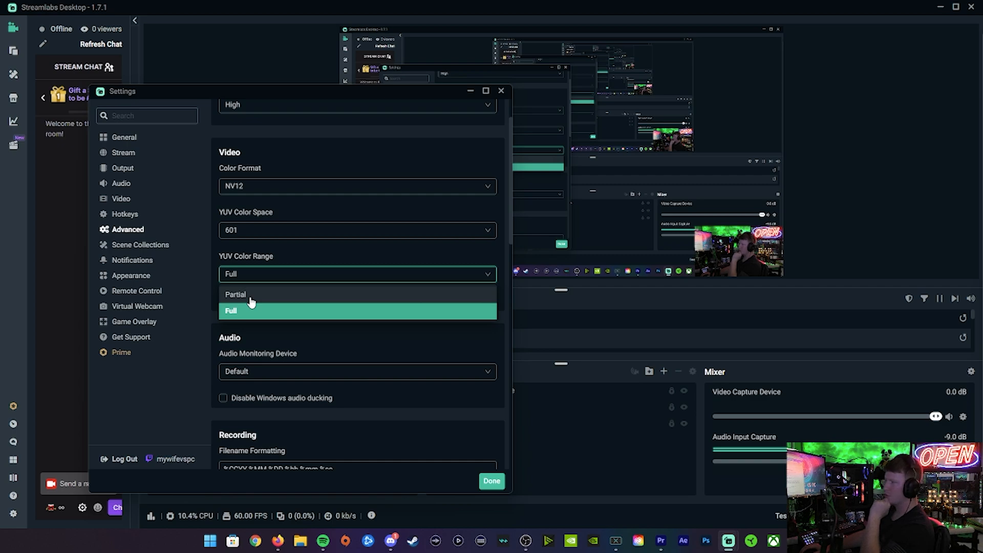
pyautogui.click(287, 262)
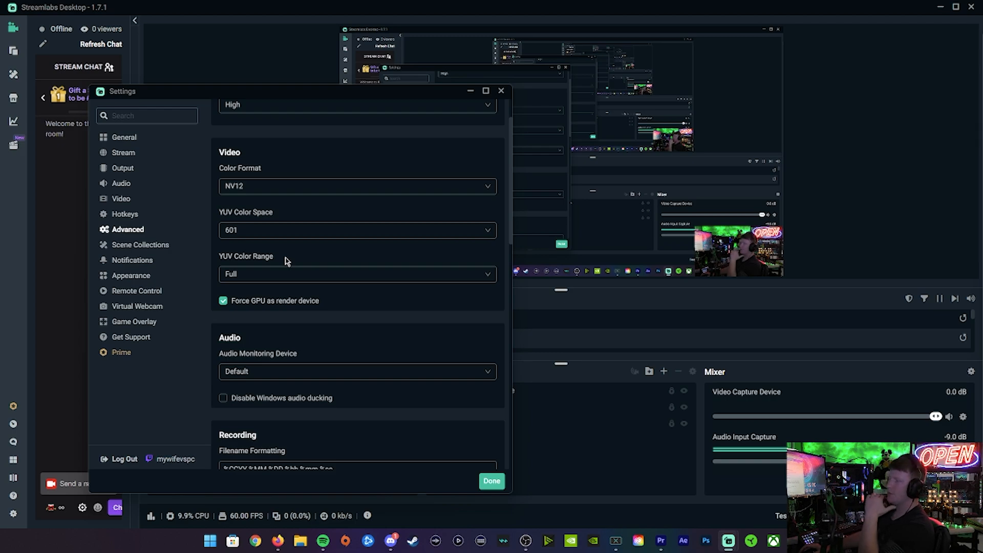
# Look through the remaining advanced settings, from audio monitoring and replay buffer naming to stream delay, reconnection and network options.
pyautogui.scroll(-1, 308, 256)
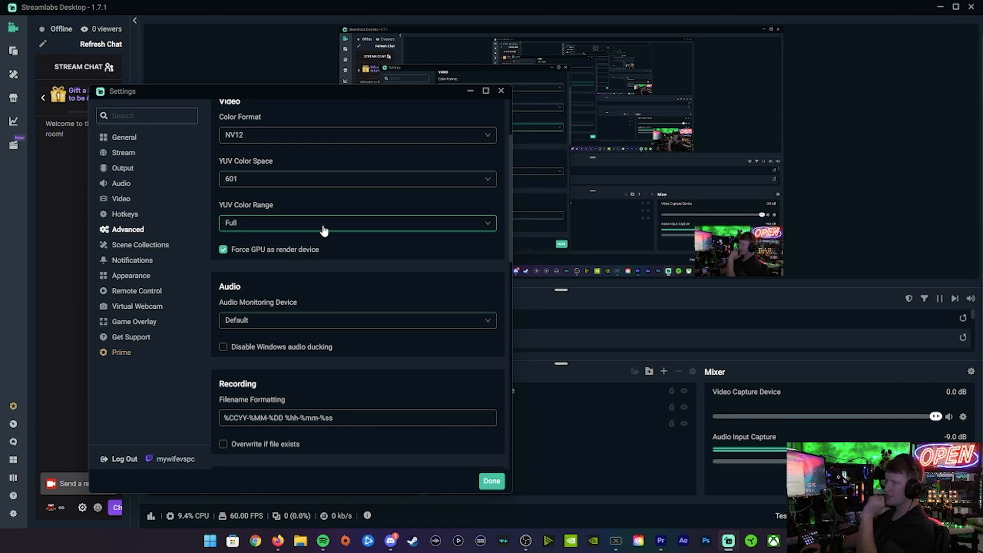
pyautogui.scroll(-1, 327, 226)
pyautogui.scroll(-3, 338, 221)
pyautogui.scroll(-2, 362, 158)
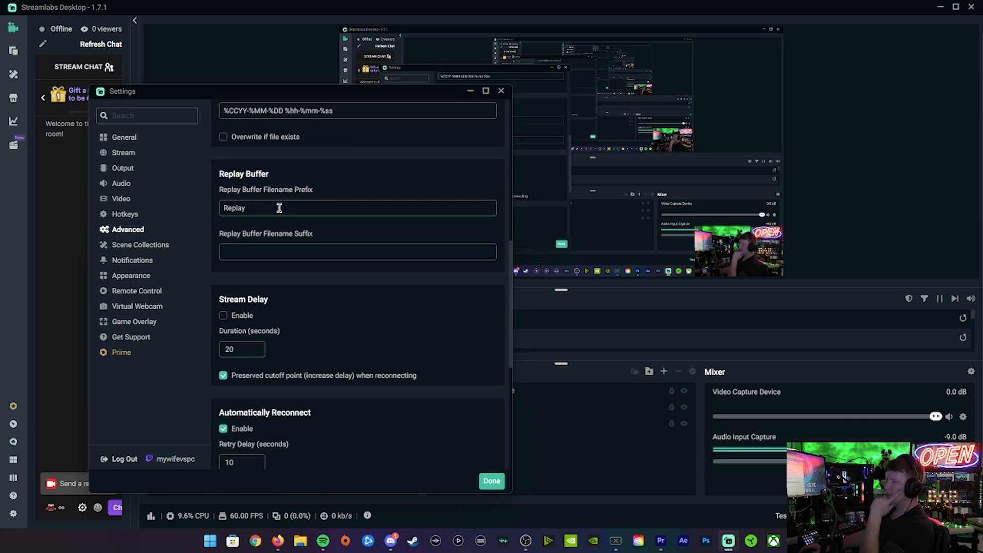
pyautogui.scroll(-2, 338, 179)
pyautogui.scroll(-4, 338, 179)
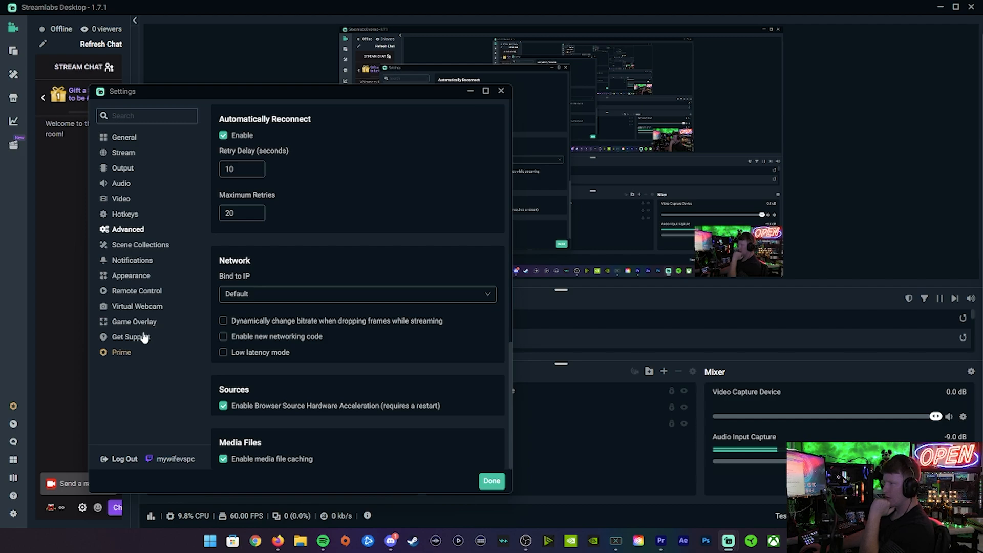
# Recheck the streaming output settings and the replay buffer's enable and maximum replay time options.
pyautogui.click(132, 169)
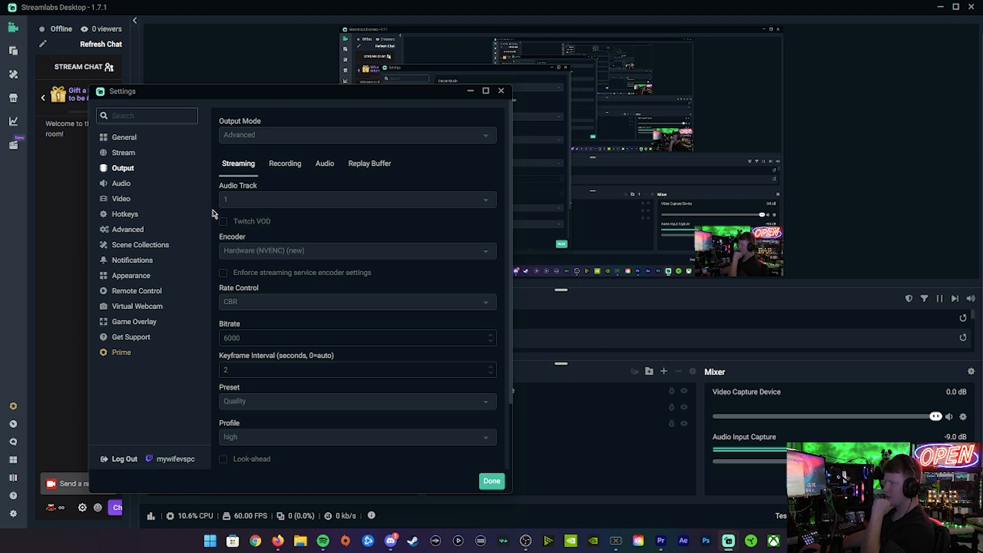
pyautogui.scroll(-1, 214, 215)
pyautogui.scroll(-1, 214, 215)
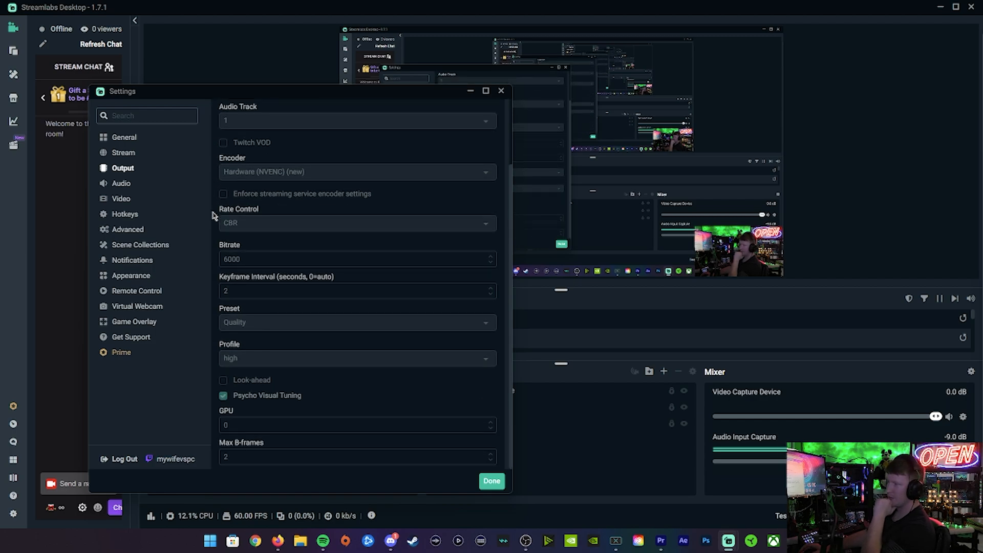
pyautogui.scroll(2, 214, 215)
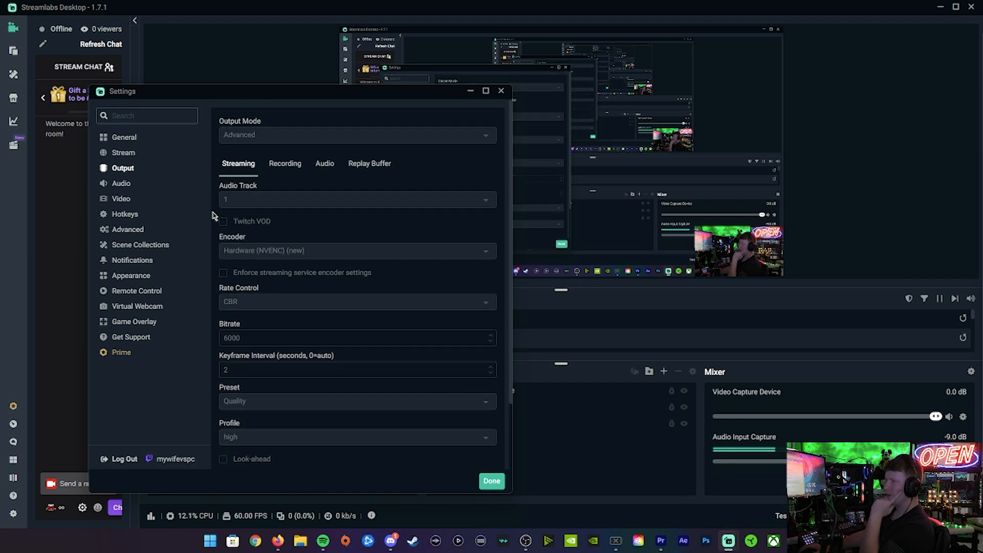
pyautogui.click(324, 166)
pyautogui.click(379, 167)
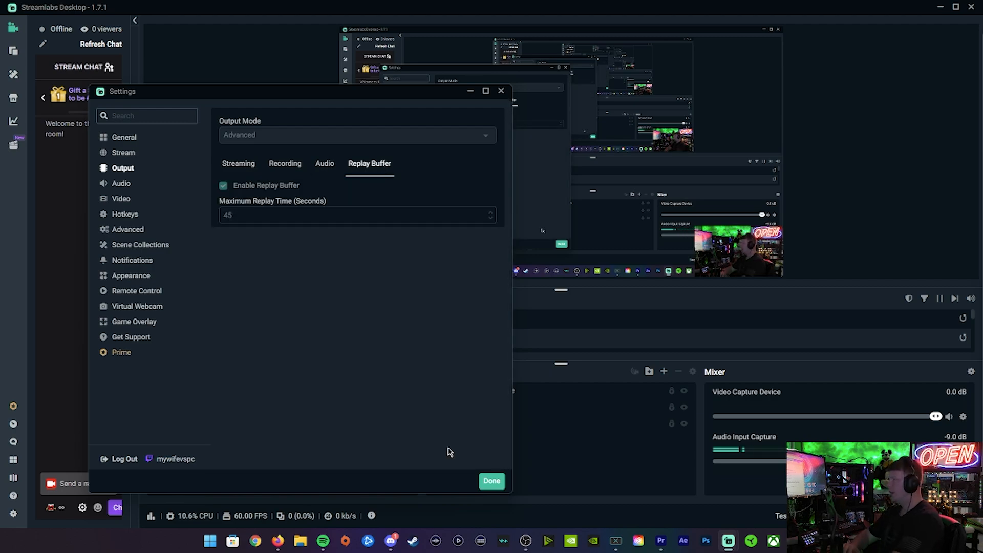